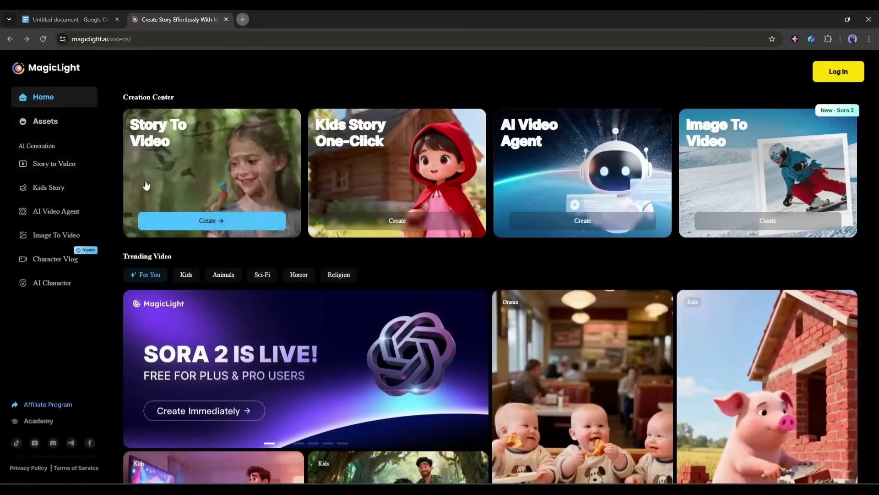
scroll(306, 166, "down", 5)
scroll(307, 167, "up", 5)
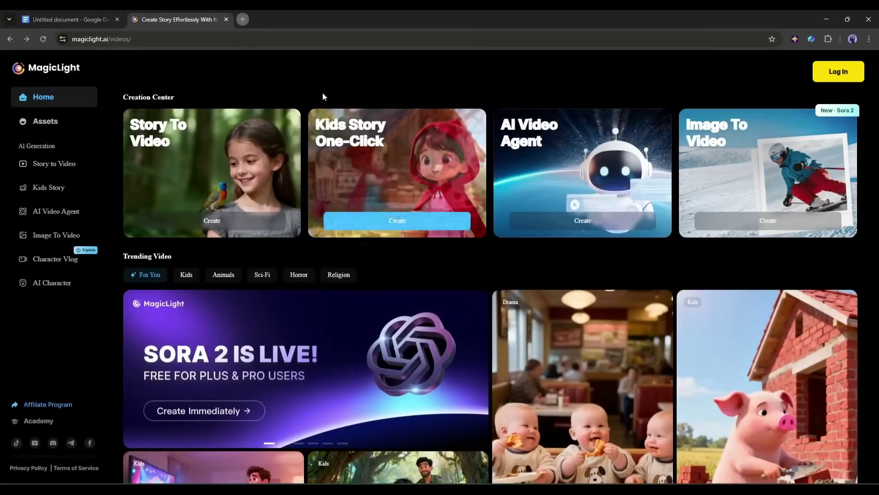
scroll(307, 167, "down", 5)
scroll(307, 152, "up", 4)
Start Image To Video from the Creation Center and sign in to the Pro Plan account
left_click(141, 237)
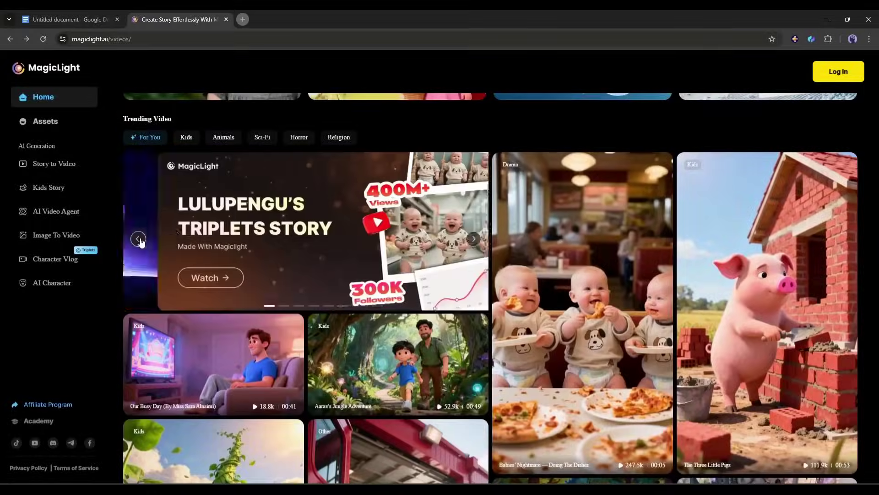
left_click(242, 220)
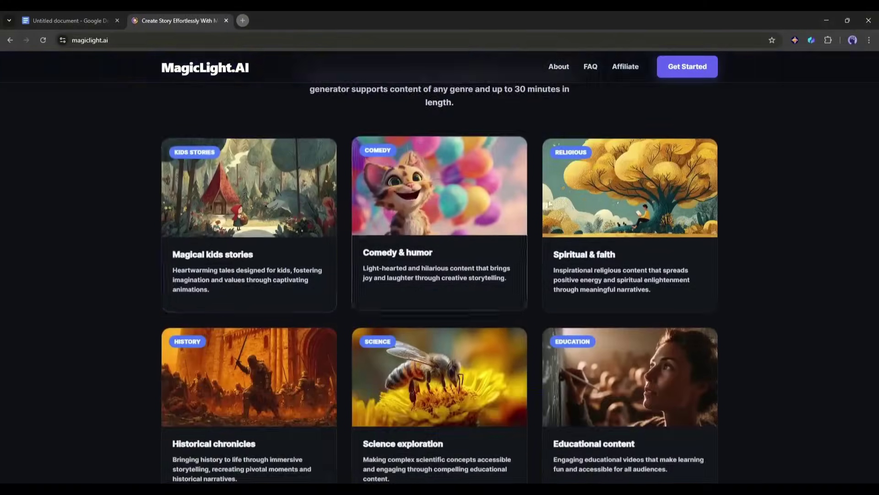
scroll(338, 215, "down", 3)
scroll(338, 215, "down", 5)
scroll(310, 212, "down", 5)
left_click(688, 66)
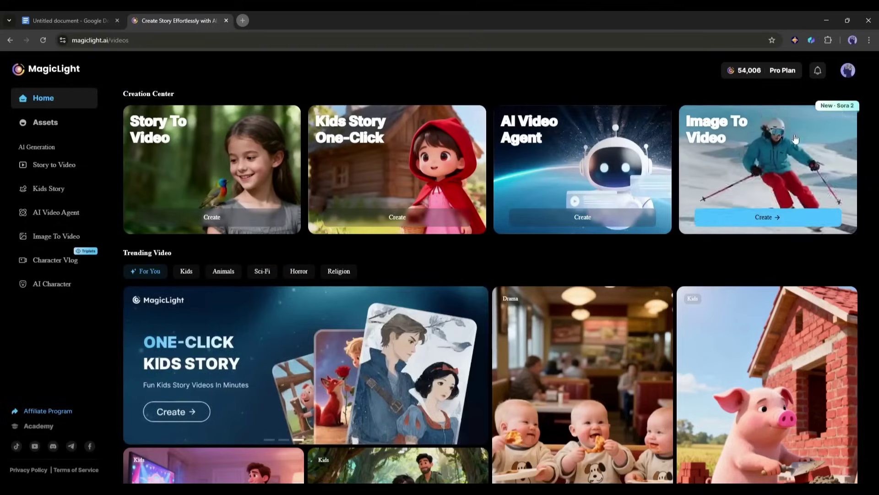
Upload the burning battlefield image from Downloads into the image-to-video creator
left_click(817, 137)
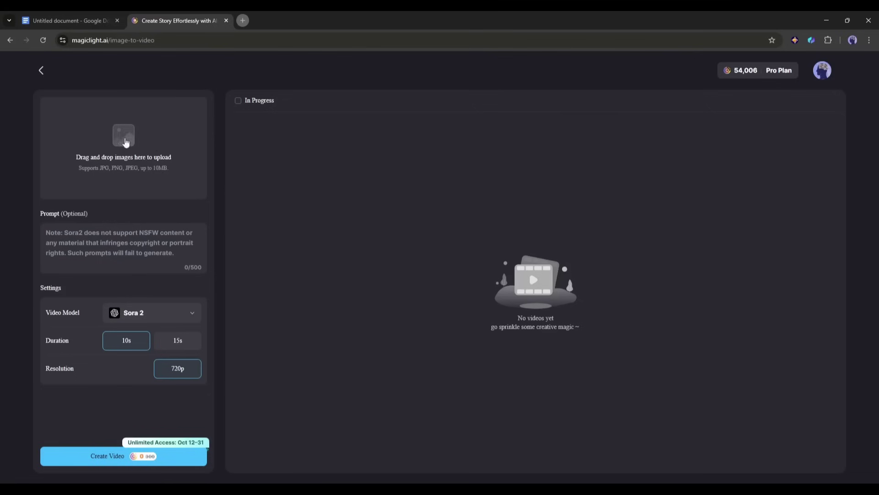
left_click(136, 158)
left_click(188, 312)
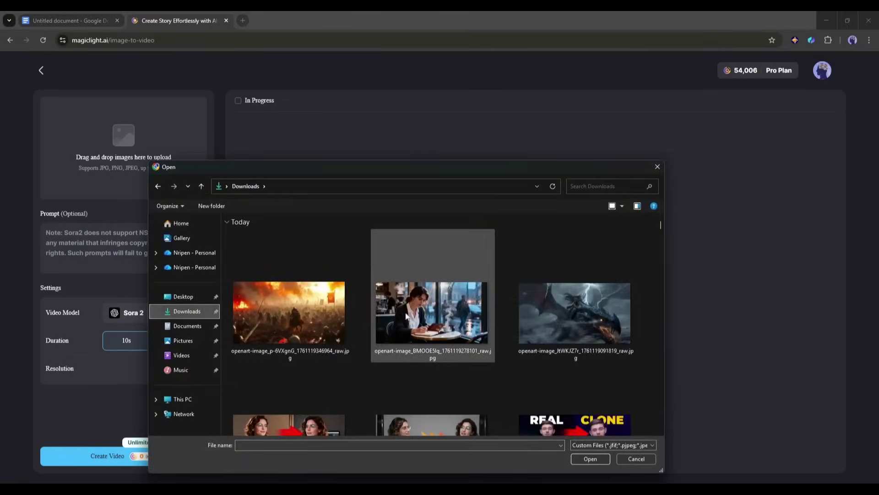
double_click(264, 303)
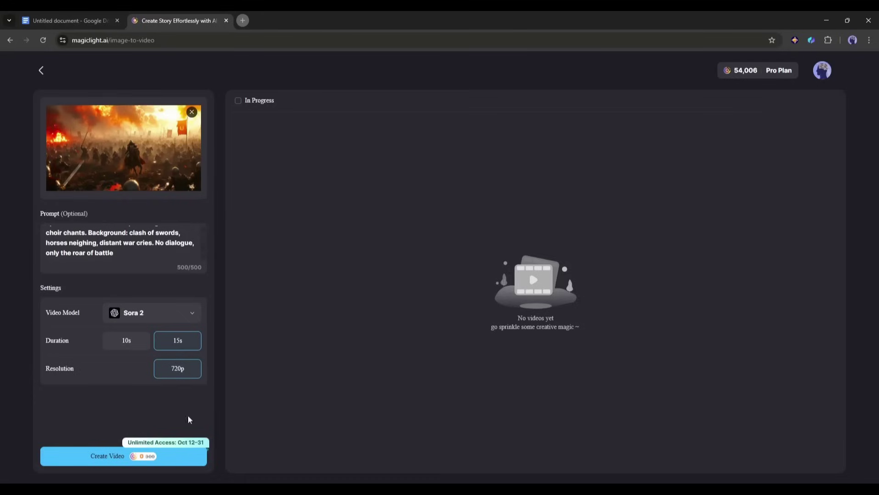
Generate the 15-second Sora 2 battle video, preview it, and download it
left_click(124, 457)
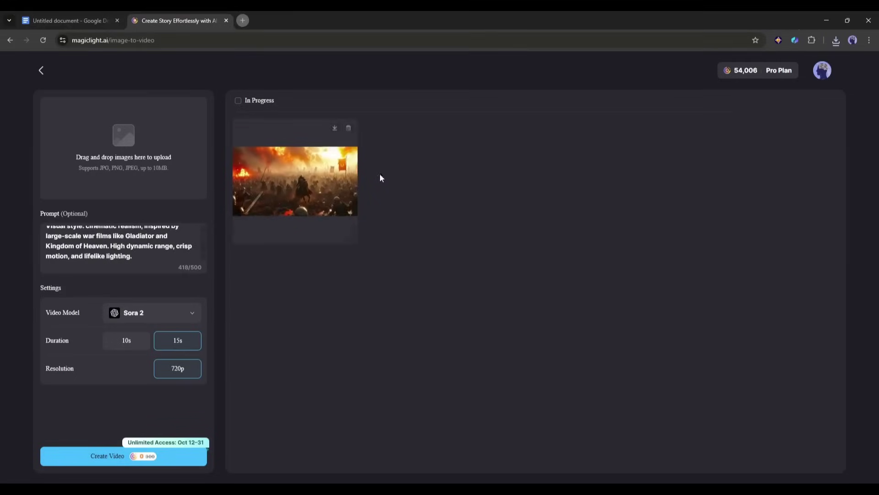
left_click(291, 175)
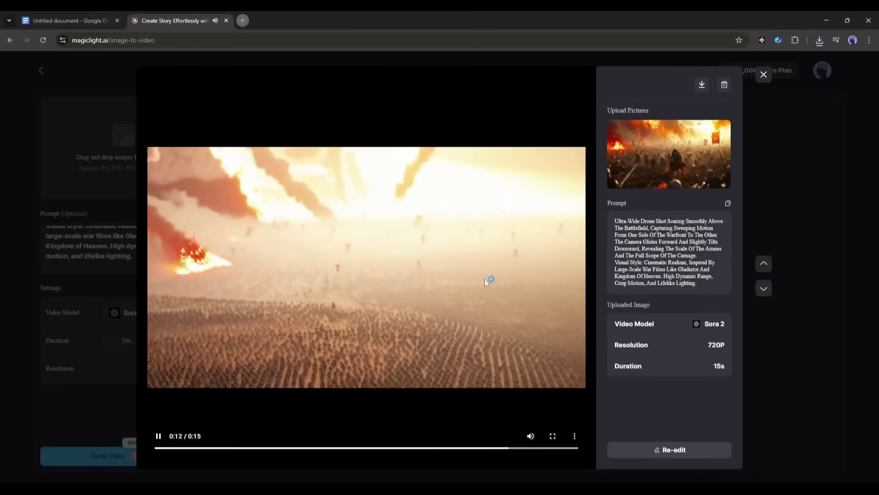
left_click(701, 84)
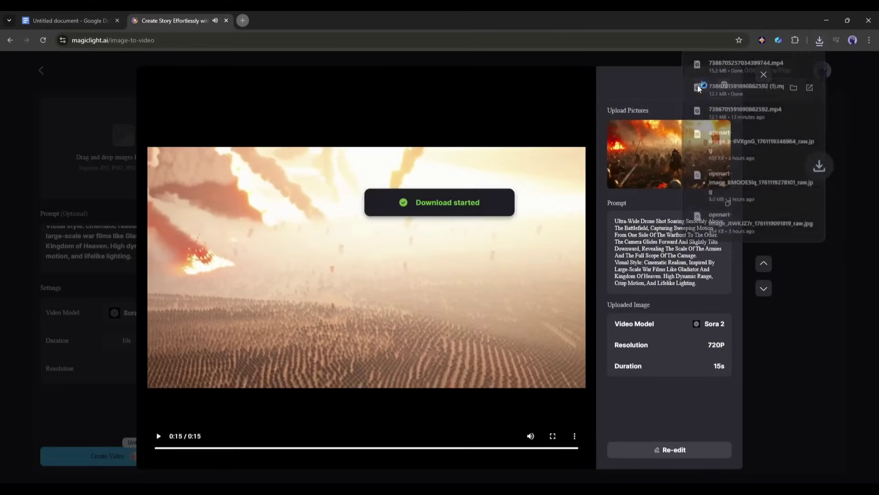
left_click(624, 88)
left_click(763, 74)
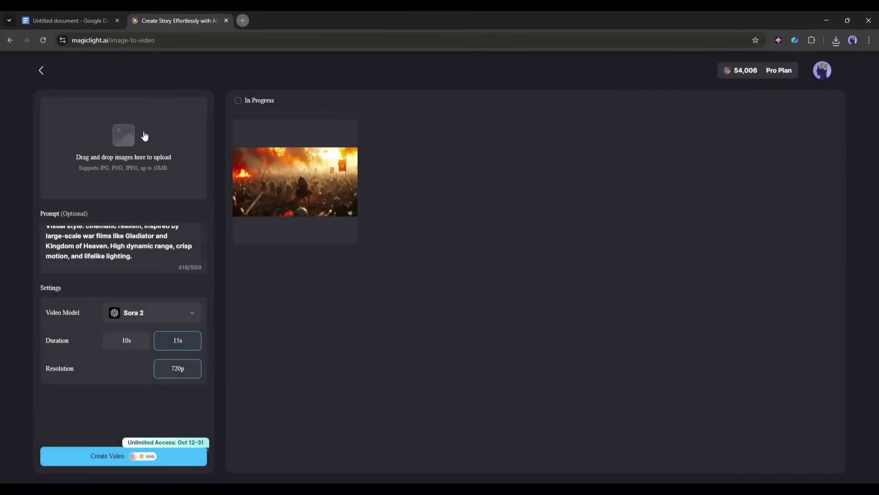
Upload the woman-in-café image, generate the rainy-café video, and replay it twice
left_click(126, 140)
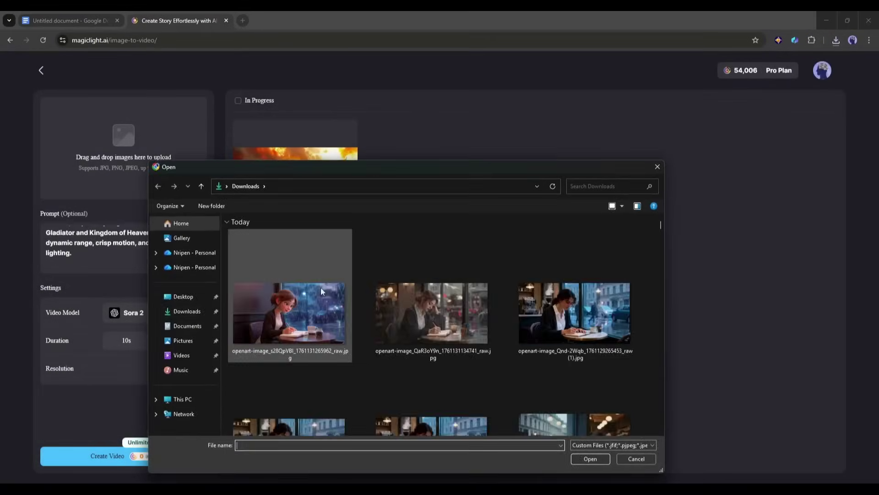
left_click(284, 308)
double_click(283, 308)
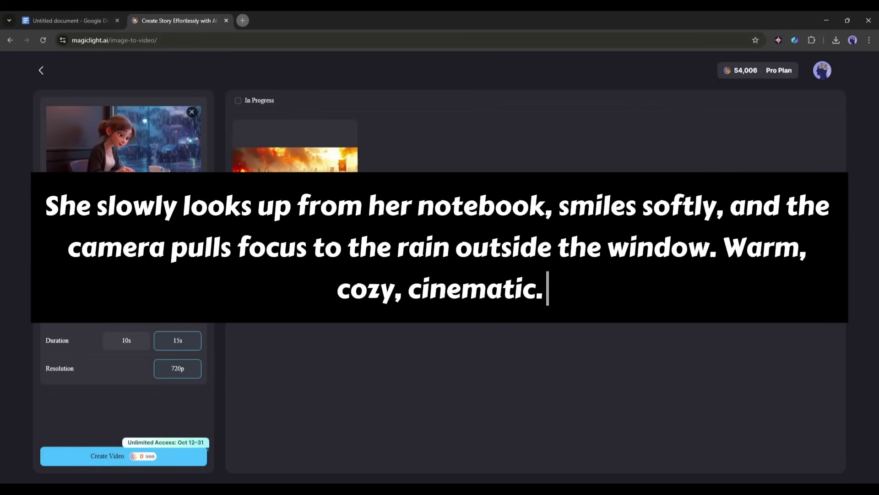
left_click(124, 456)
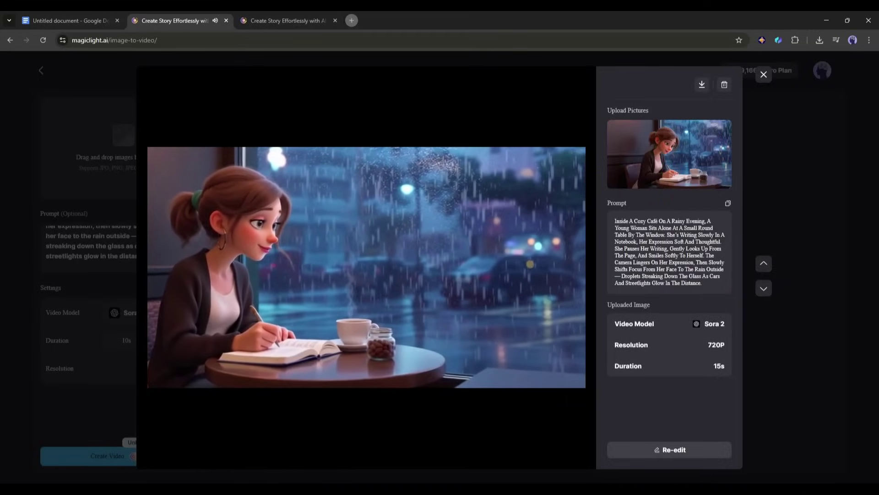
left_click(155, 450)
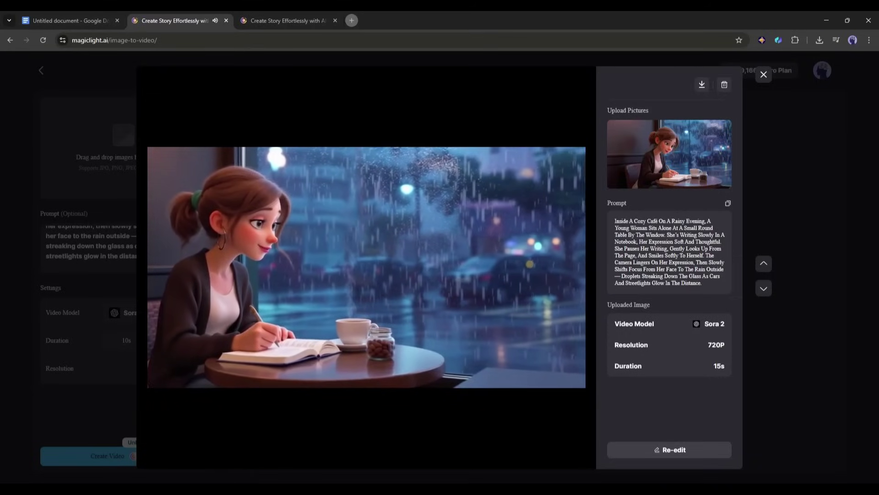
left_click(157, 448)
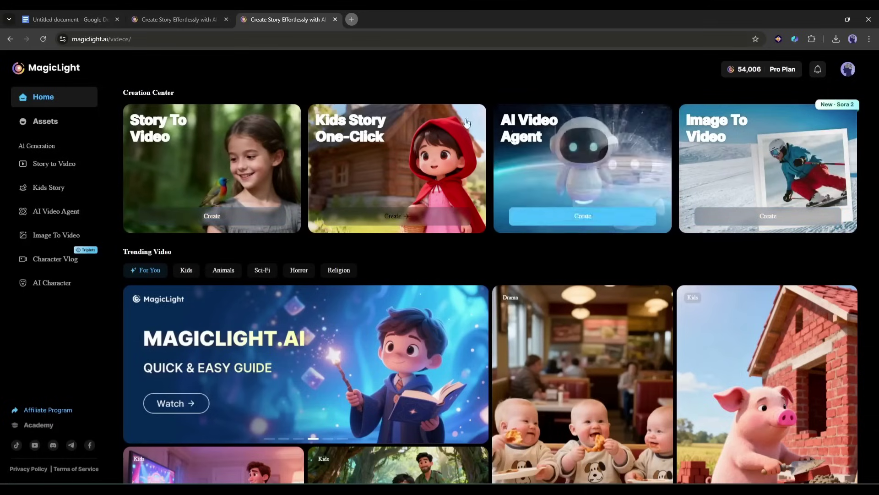
Start a kids story with the mouse-and-cheese topic in Pixar art style
left_click(374, 139)
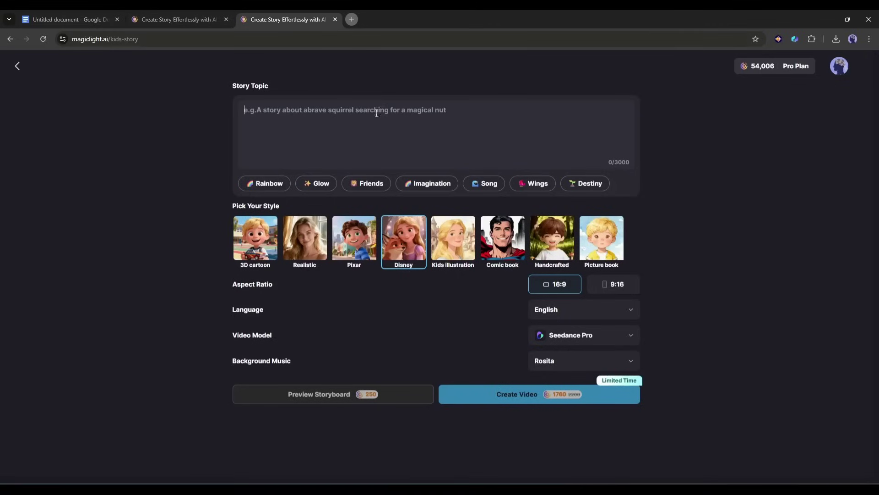
left_click(299, 125)
type("A brave little mouse goes on an adventure to find the magical cheese of courage.")
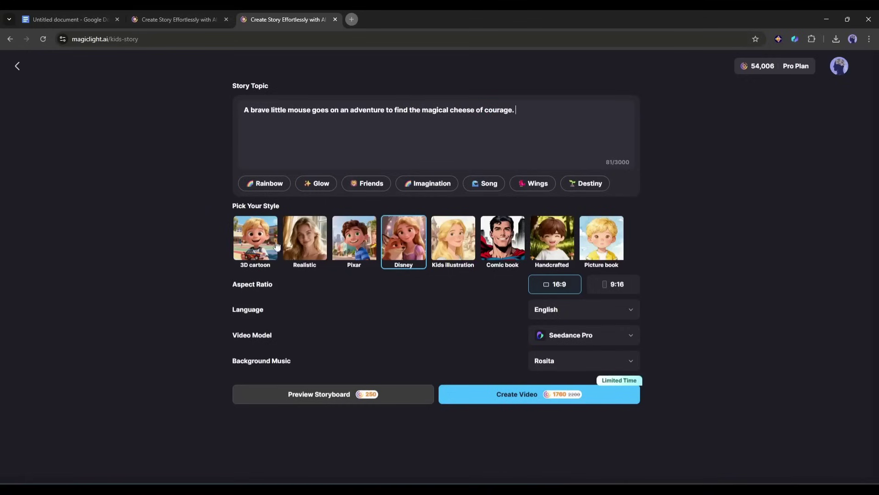
left_click(348, 240)
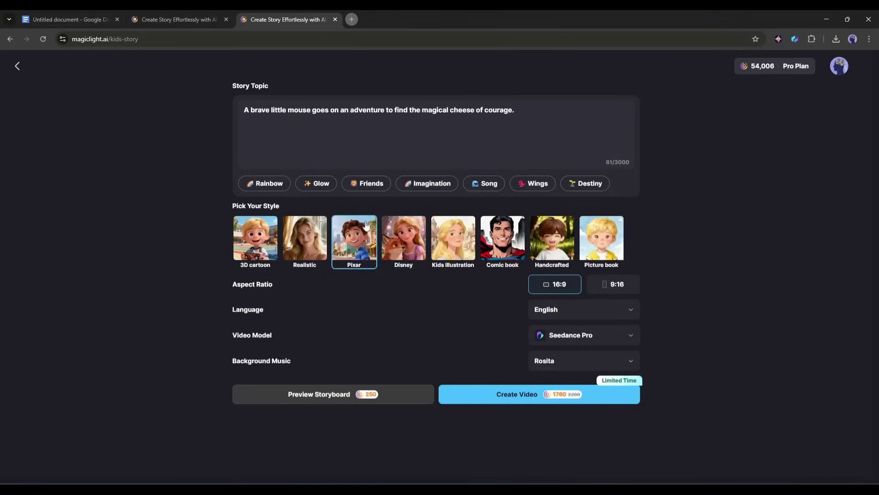
left_click(614, 289)
Keep English and Seedance Pro, set background music to None, and generate the storyboard
left_click(592, 311)
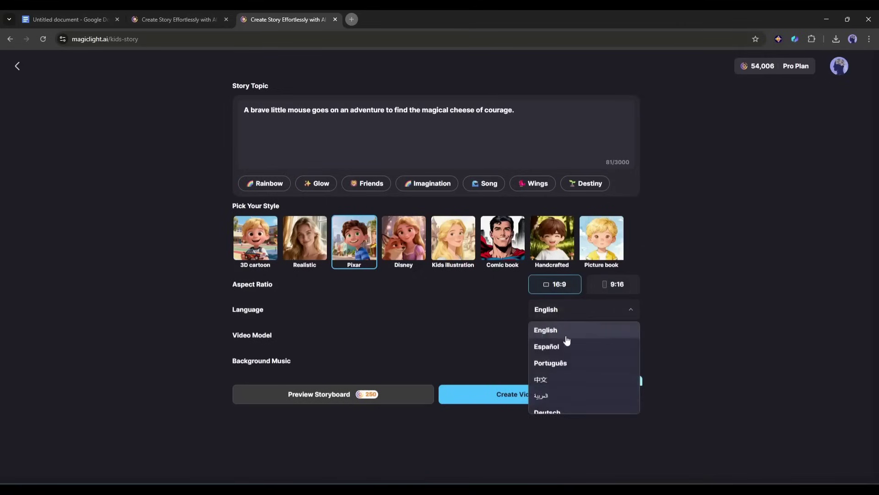
scroll(566, 340, "down", 3)
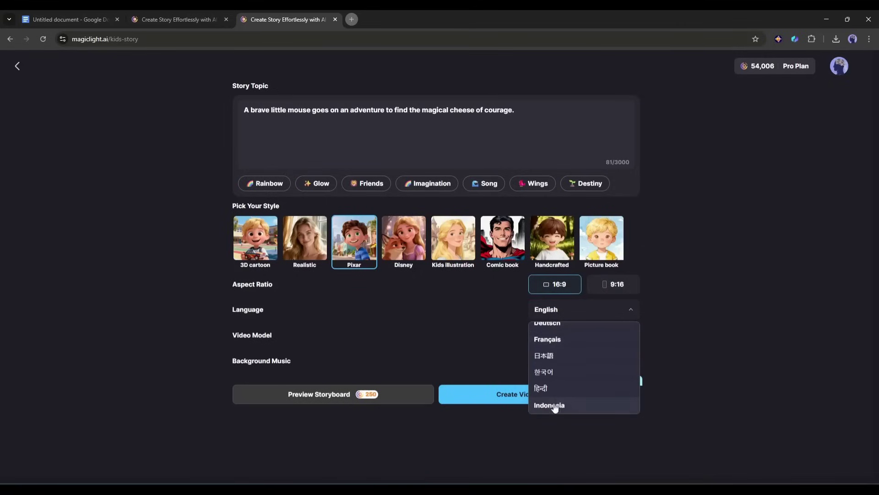
scroll(557, 406, "up", 3)
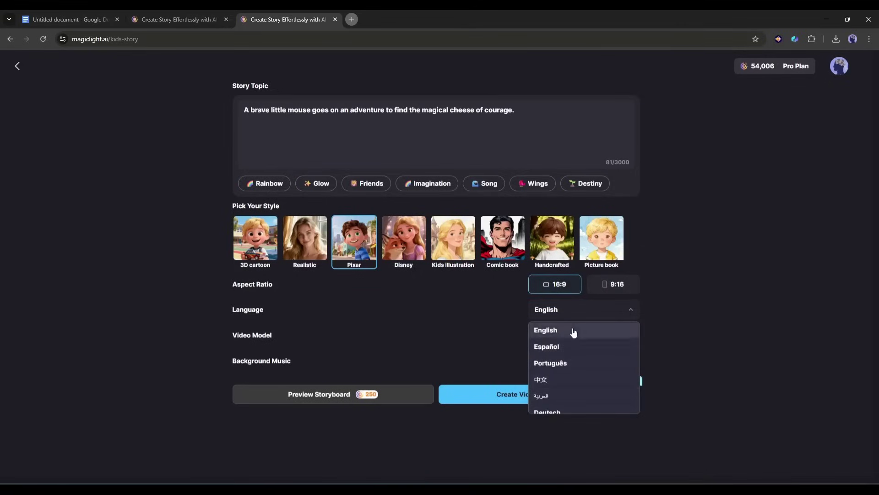
left_click(473, 305)
left_click(631, 335)
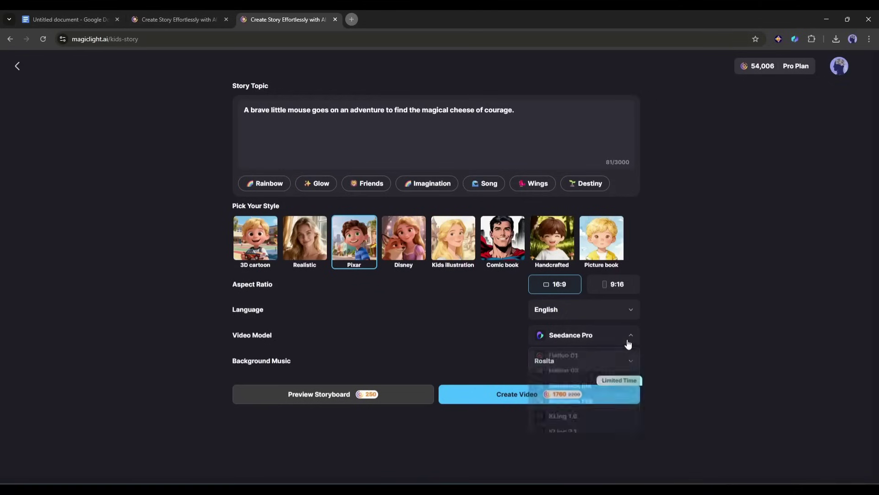
scroll(583, 385, "down", 2)
scroll(585, 385, "down", 2)
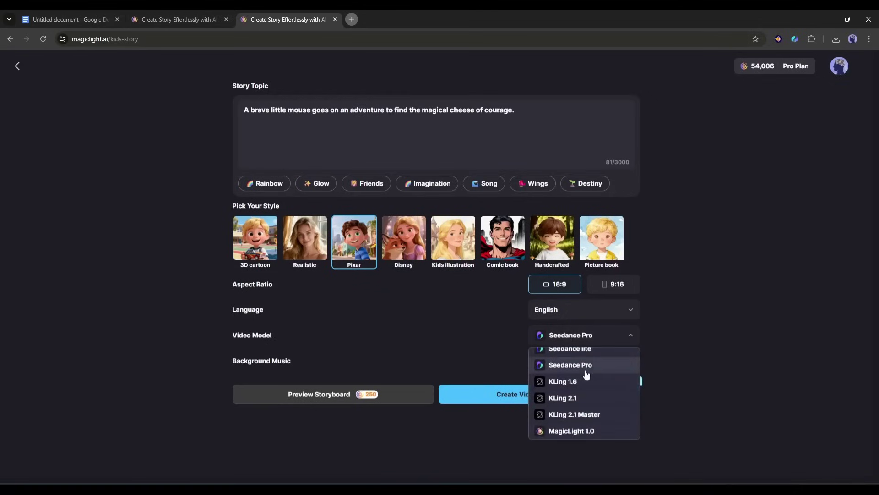
scroll(577, 437, "up", 3)
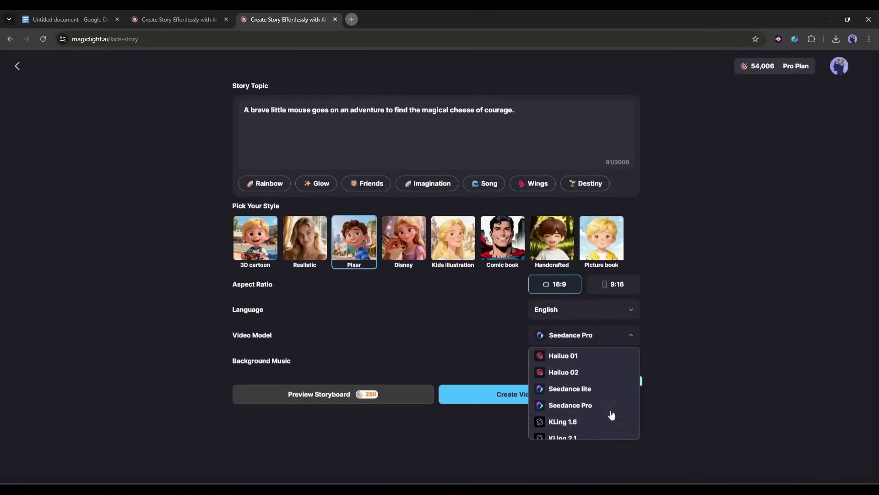
scroll(590, 409, "down", 2)
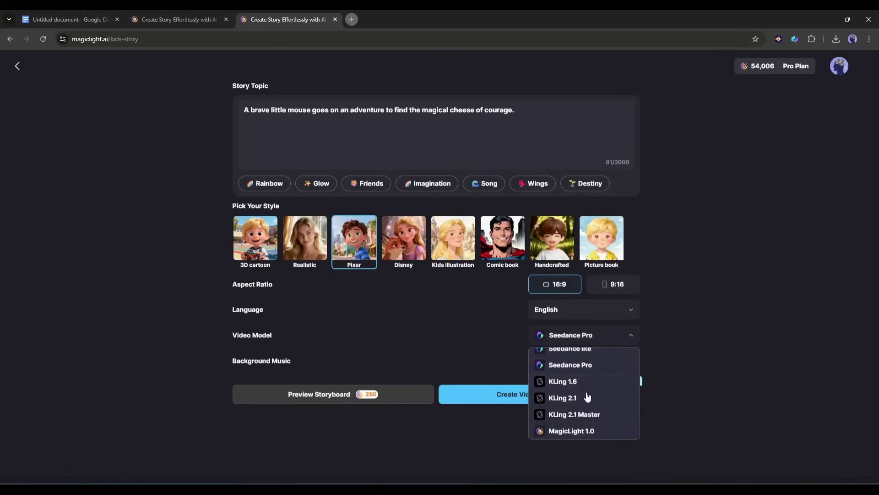
scroll(578, 437, "up", 3)
scroll(578, 437, "up", 1)
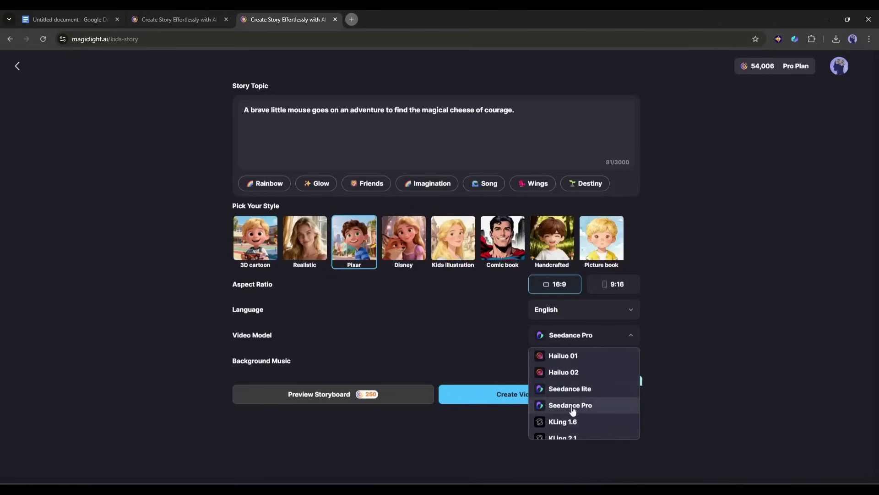
left_click(589, 406)
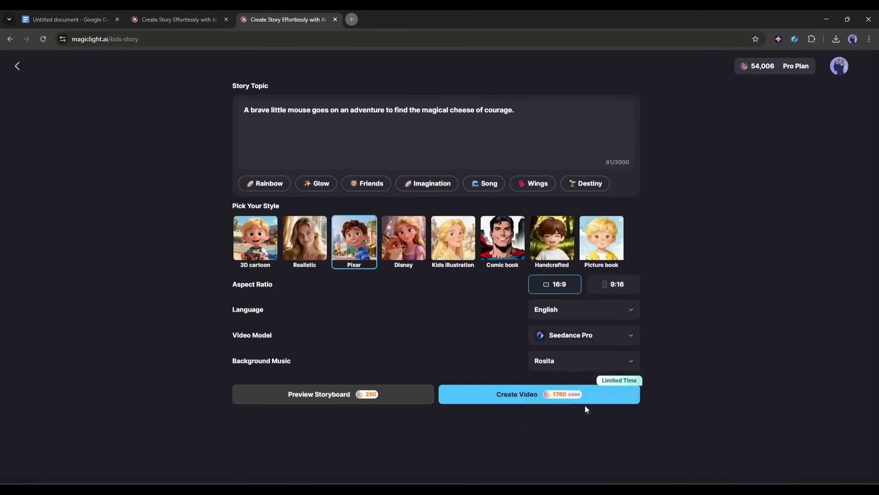
left_click(549, 364)
left_click(545, 381)
left_click(369, 398)
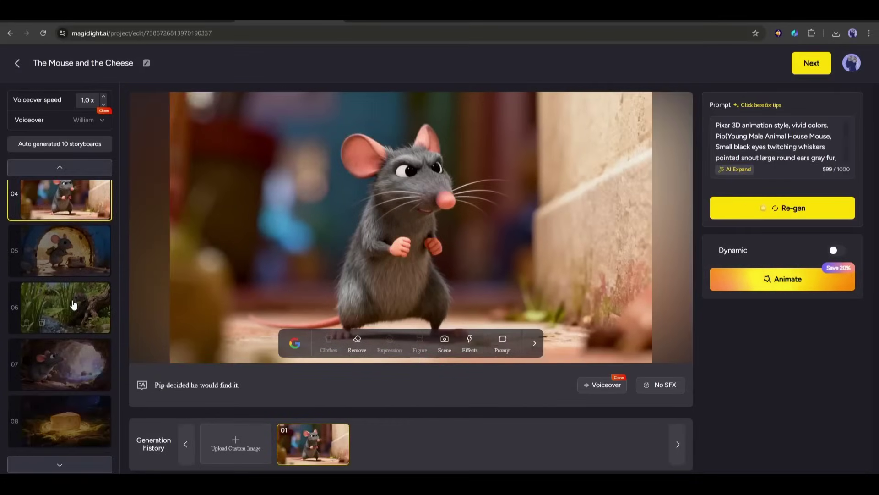
Browse the ten storyboard scenes and select storyboard 02
left_click(74, 305)
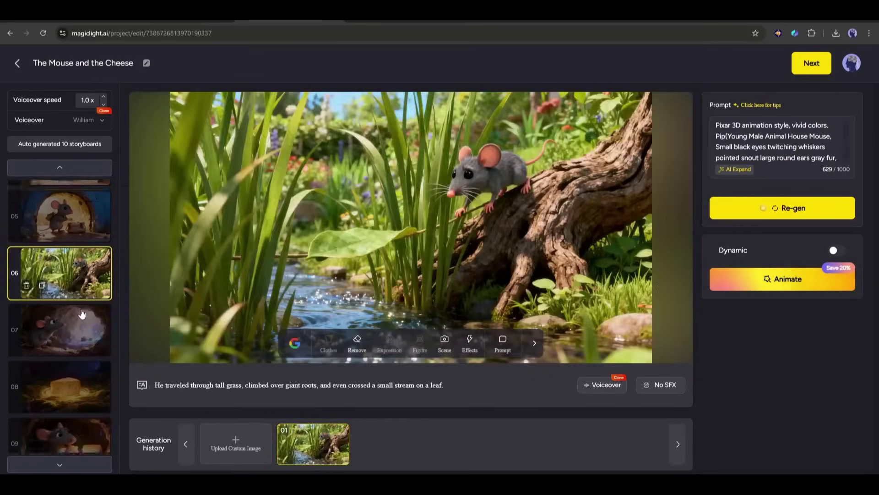
left_click(77, 309)
left_click(80, 315)
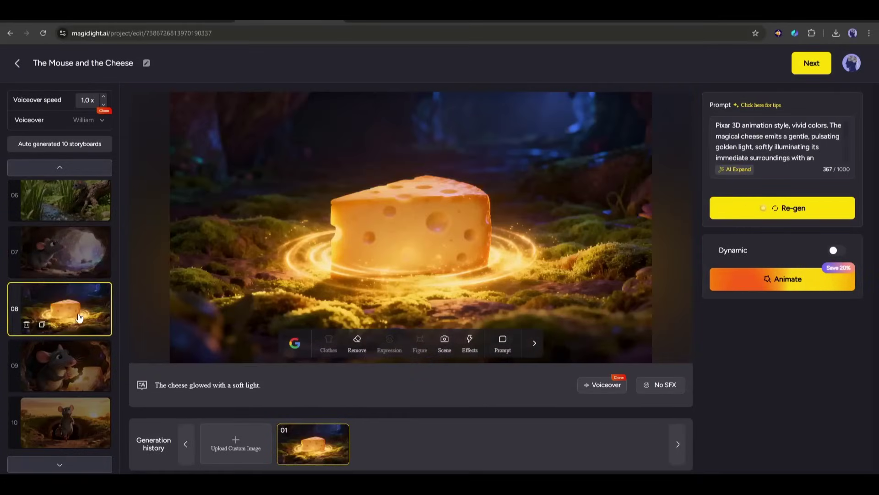
left_click(77, 358)
left_click(72, 412)
scroll(74, 358, "up", 5)
left_click(86, 212)
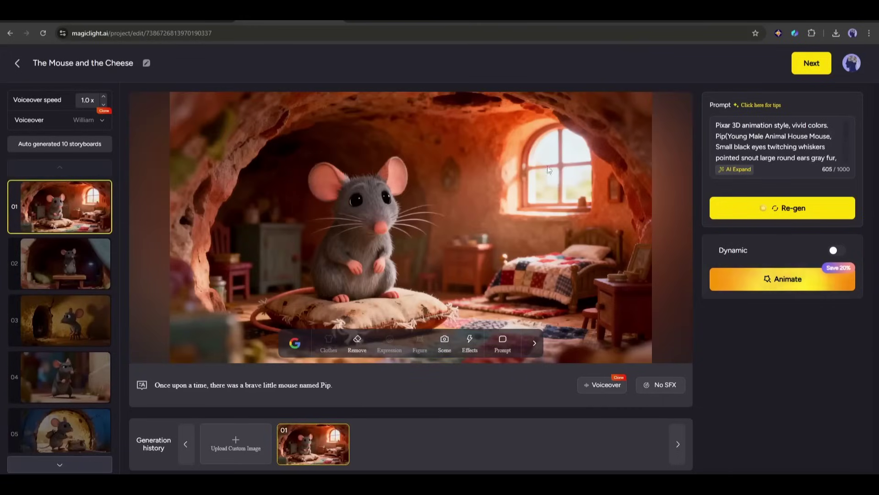
left_click(65, 264)
left_click(65, 320)
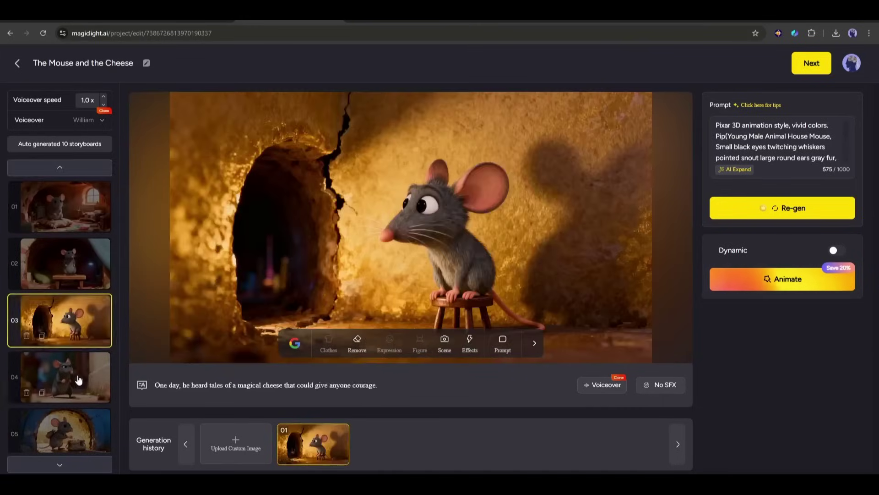
left_click(66, 377)
left_click(90, 207)
left_click(65, 265)
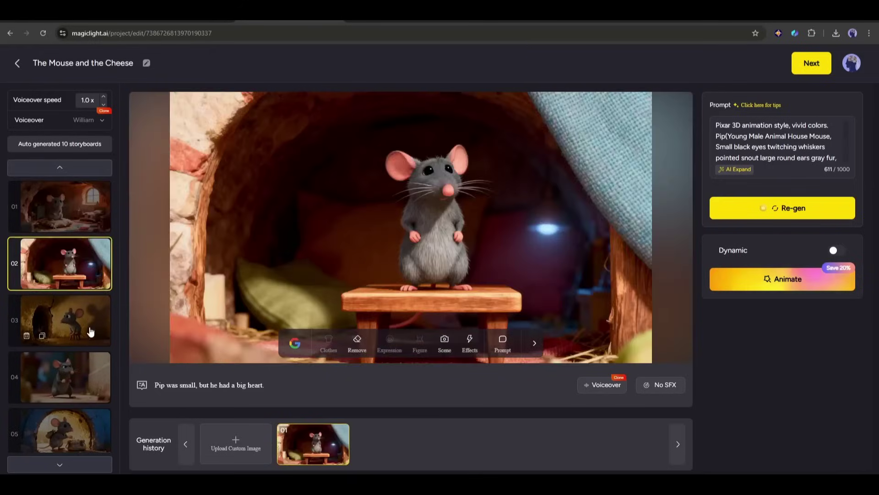
left_click(65, 320)
left_click(66, 264)
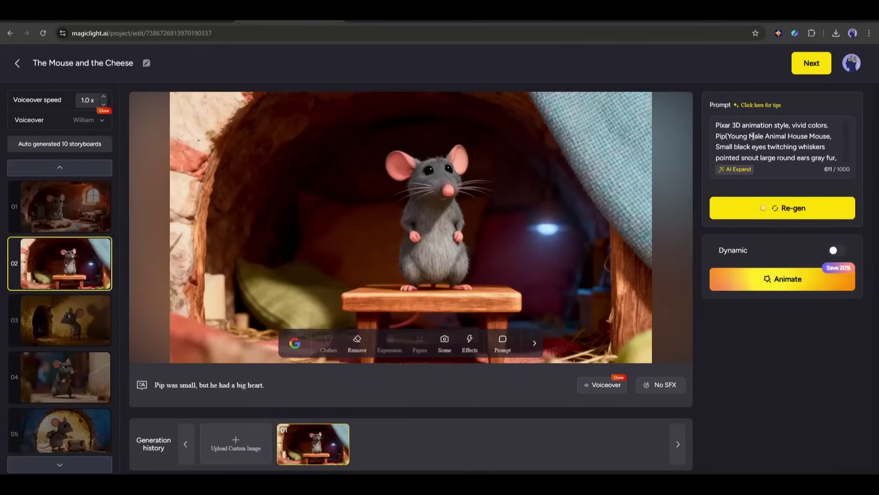
scroll(777, 138, "down", 3)
scroll(778, 145, "down", 3)
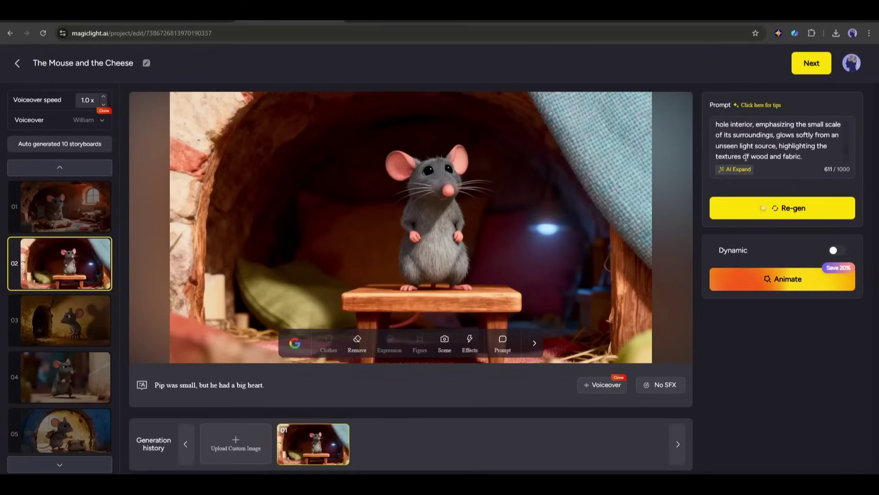
Regenerate scene 02's image, compare it with the earlier version, and review narrator voices
left_click(770, 210)
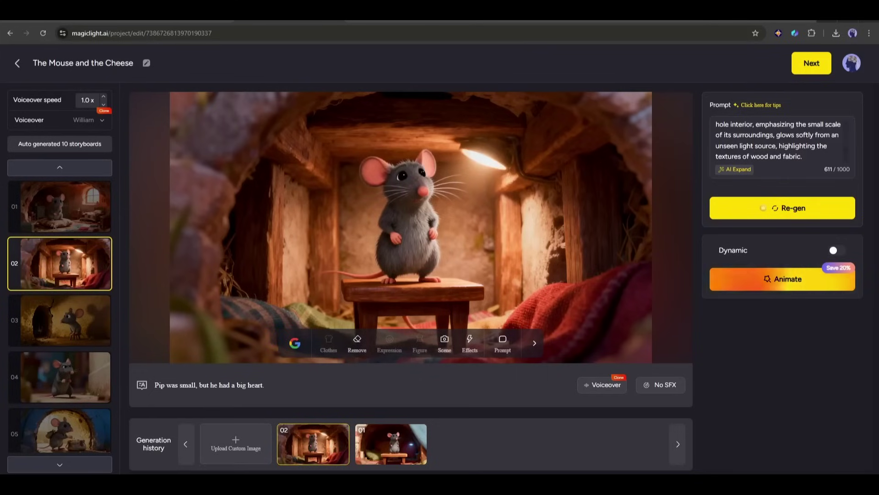
left_click(391, 444)
left_click(313, 444)
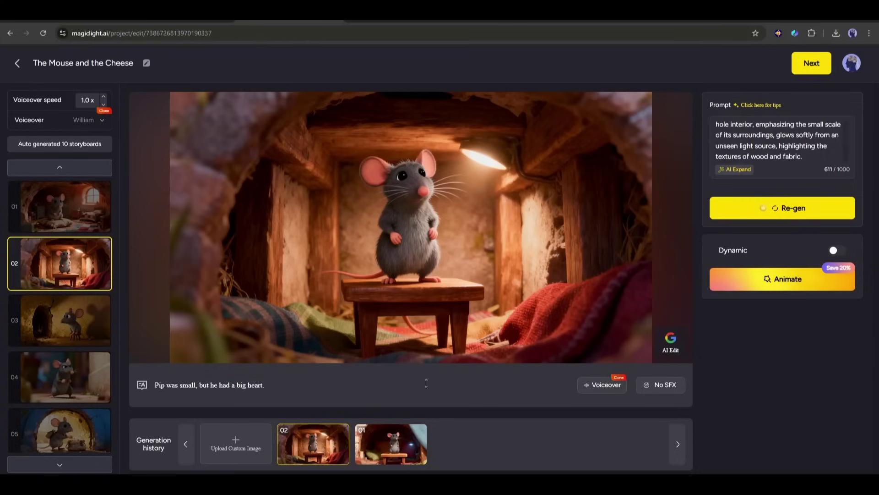
scroll(66, 318, "down", 1)
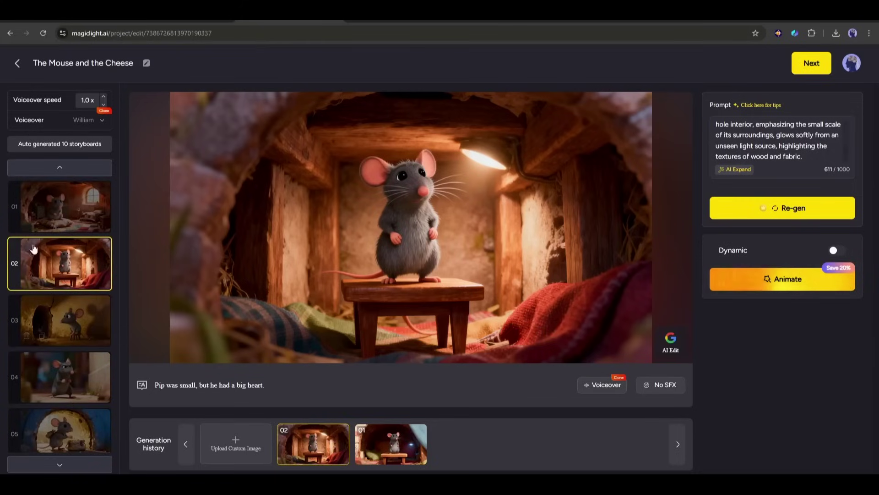
left_click(79, 124)
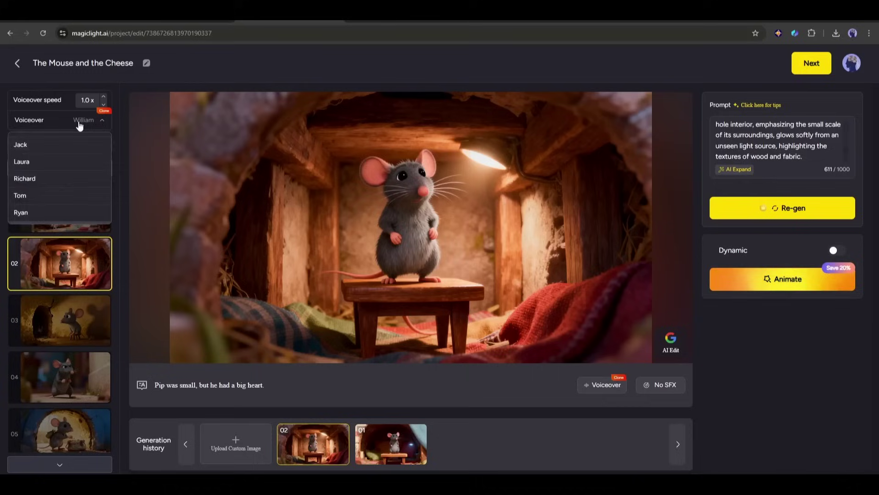
left_click(89, 148)
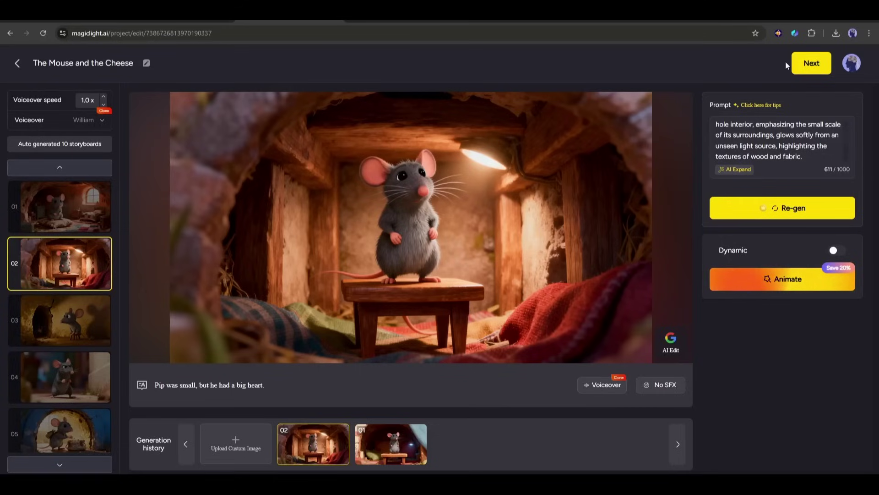
Animate all ten storyboard scenes with Seedance Pro for 3000 credits
left_click(809, 66)
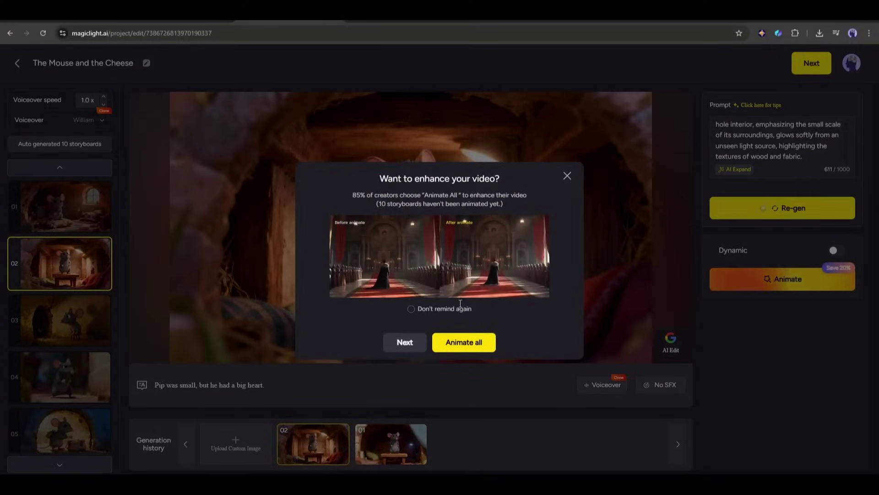
left_click(464, 342)
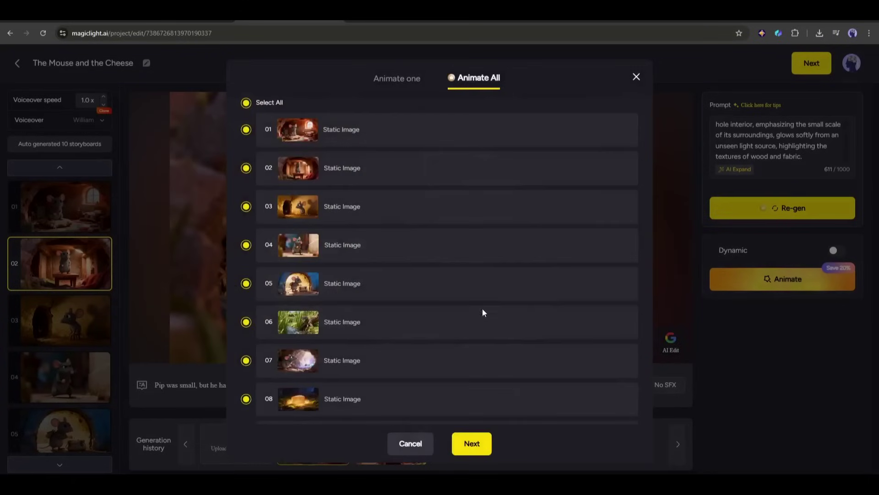
scroll(412, 274, "down", 3)
left_click(471, 444)
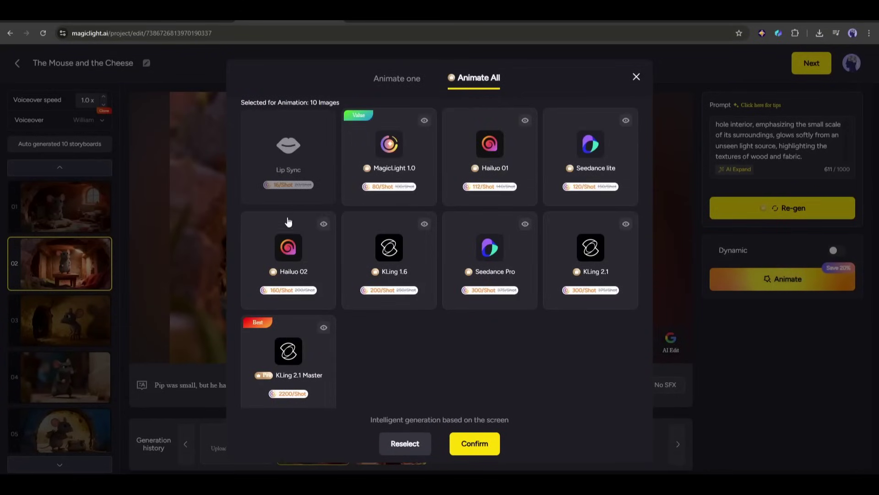
left_click(523, 243)
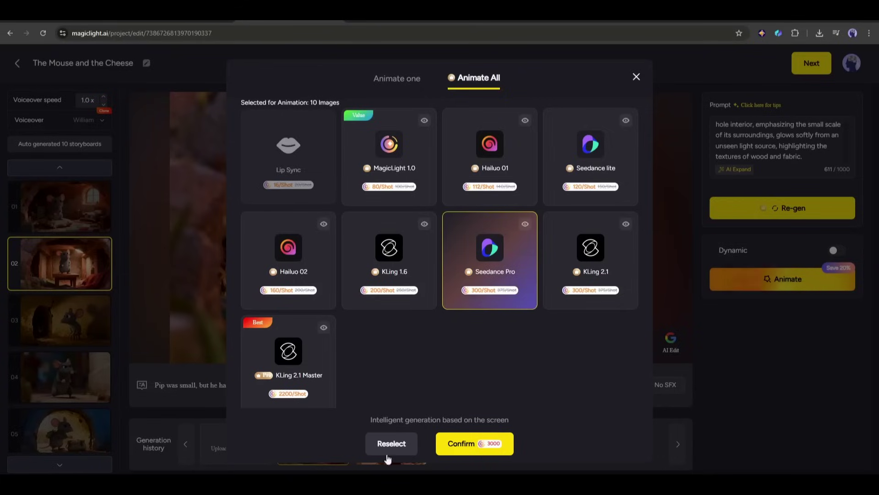
left_click(482, 445)
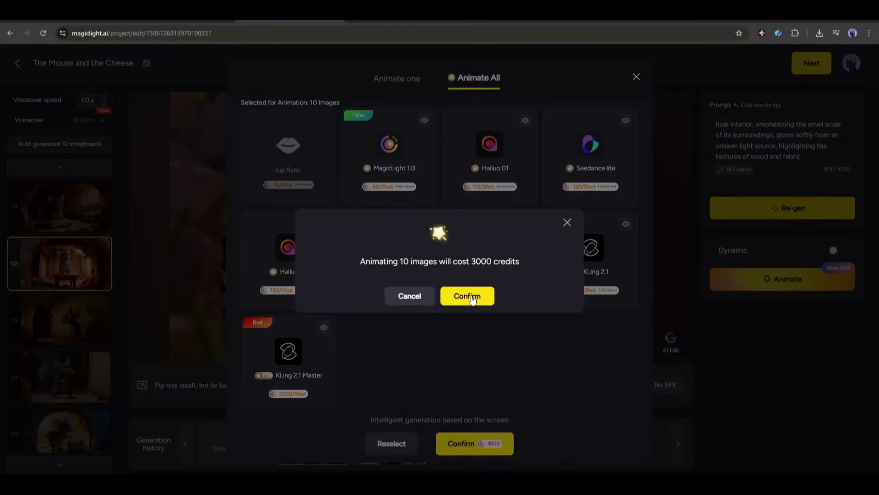
left_click(472, 297)
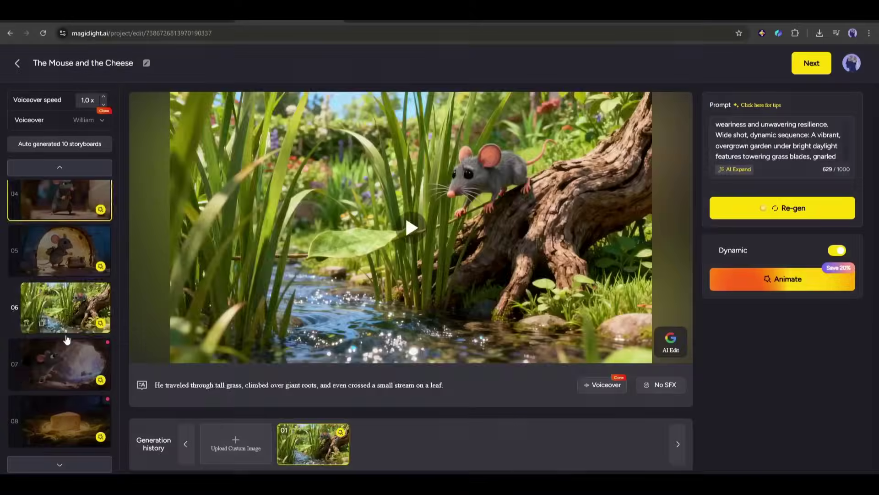
Review animated storyboards 08 and 09, then advance to cover settings
left_click(69, 339)
left_click(74, 392)
scroll(73, 411, "down", 2)
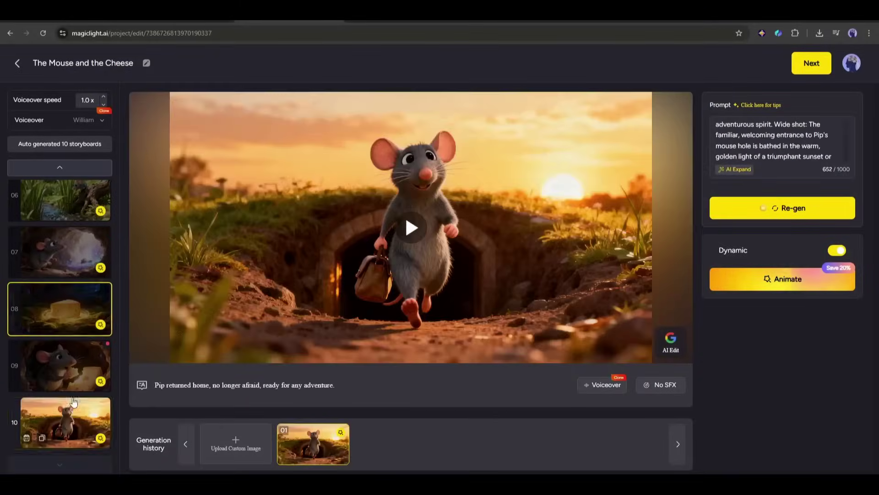
left_click(79, 372)
left_click(812, 63)
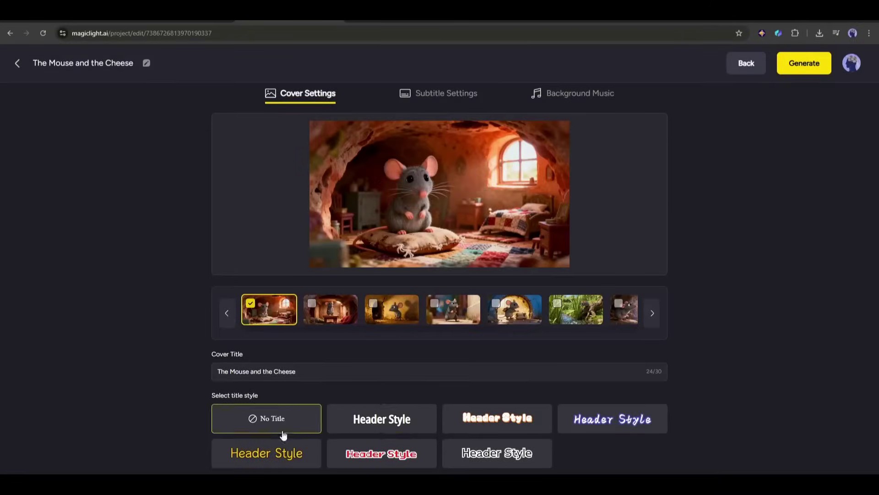
Apply a subtitle style, set background music to None, and generate at 16:9 High 1080p
left_click(430, 95)
left_click(622, 316)
left_click(604, 94)
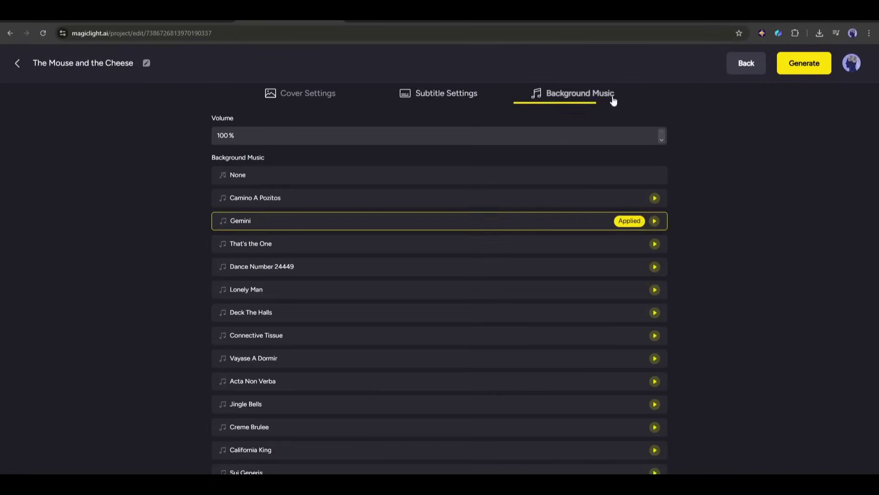
left_click(605, 175)
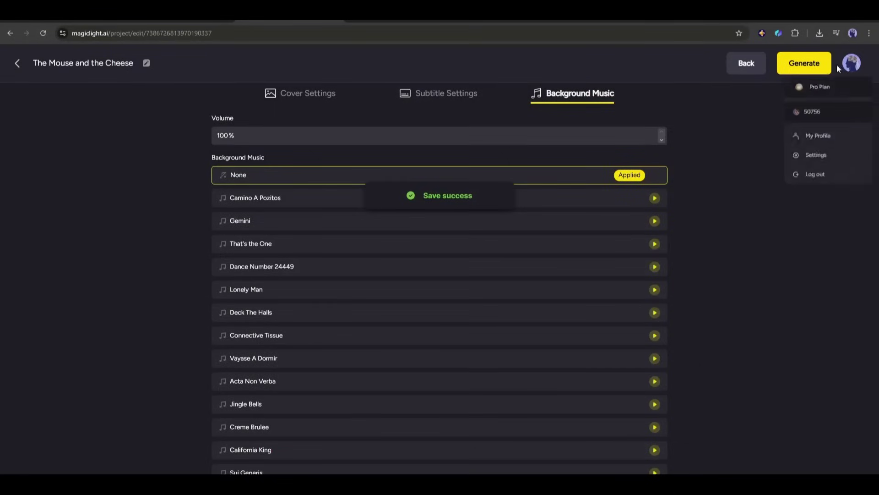
left_click(819, 67)
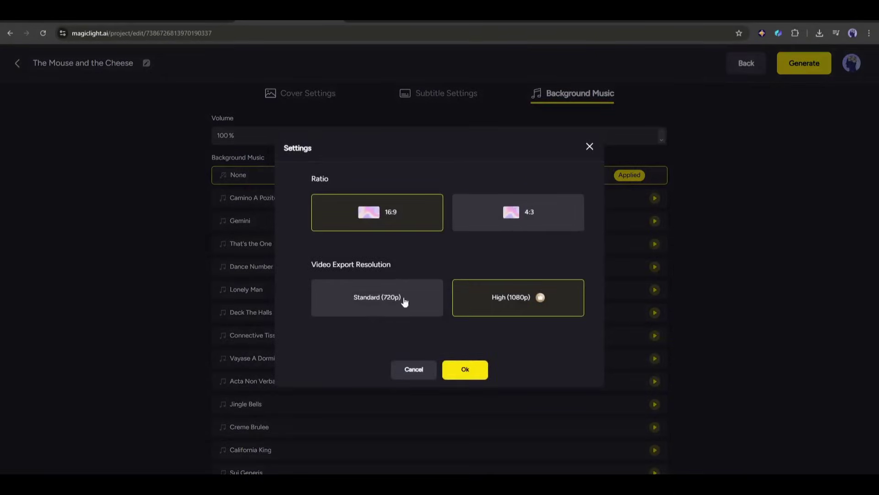
left_click(464, 370)
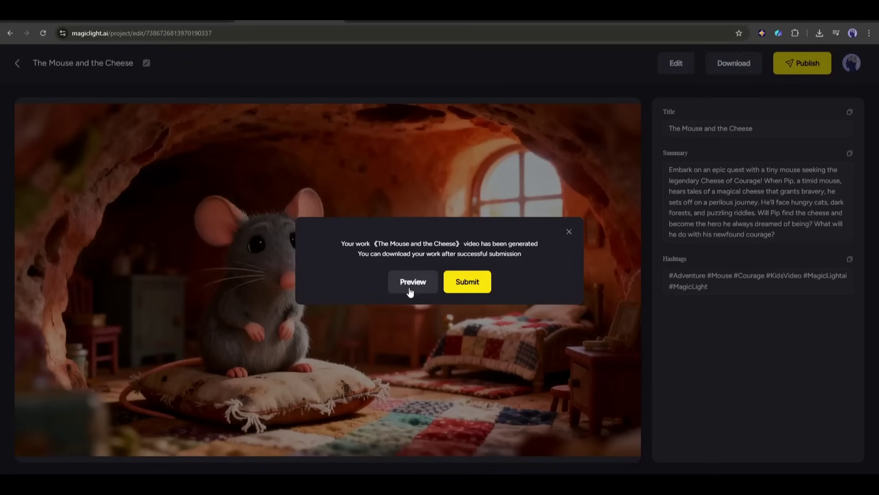
Play and download the finished 54-second mouse video, then return home
left_click(412, 282)
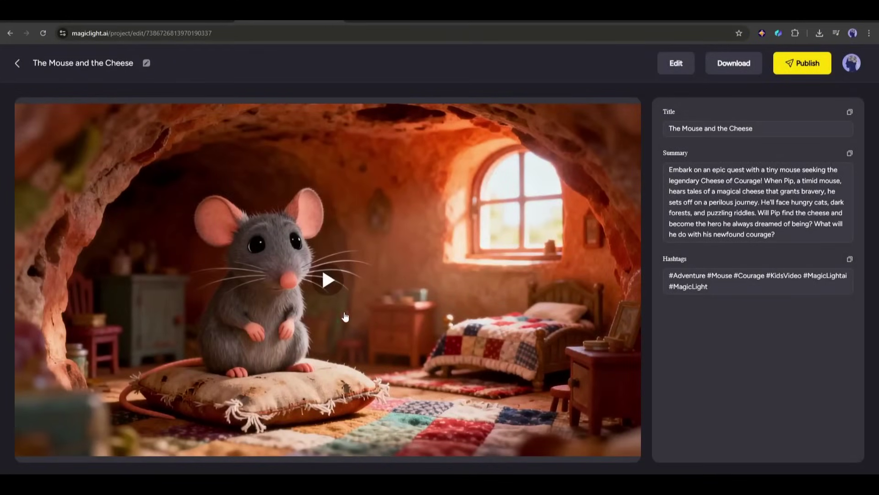
left_click(330, 283)
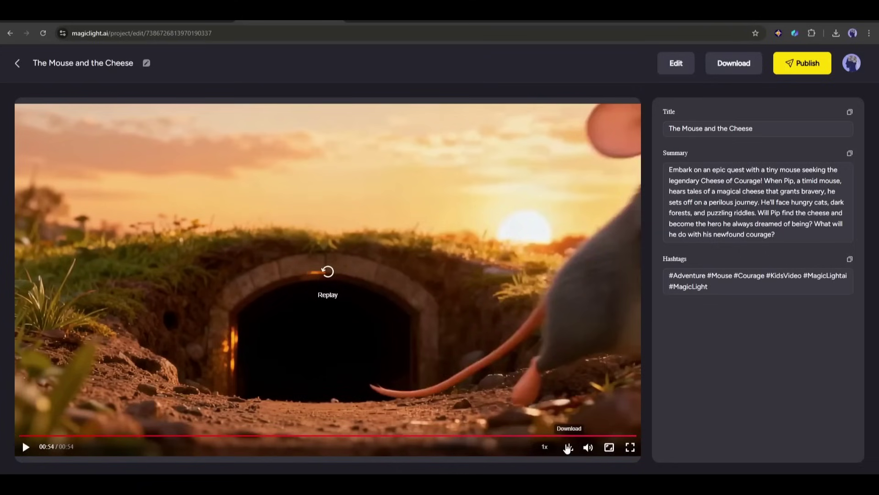
left_click(569, 448)
left_click(223, 70)
left_click(18, 64)
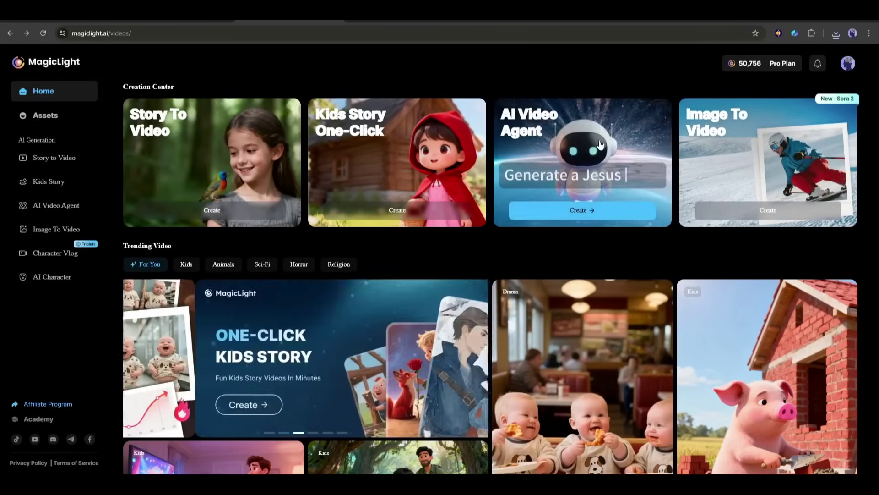
Ask the AI Video Agent for a motivational video about overcoming fear
left_click(549, 158)
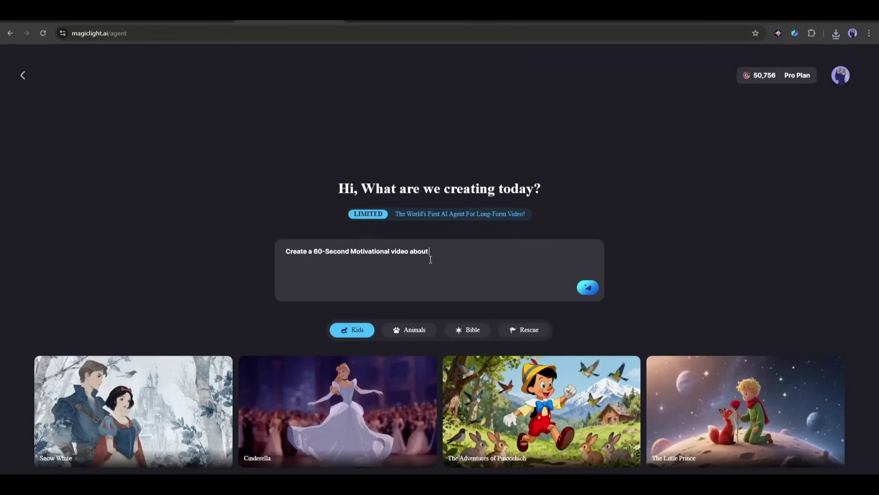
left_click(589, 287)
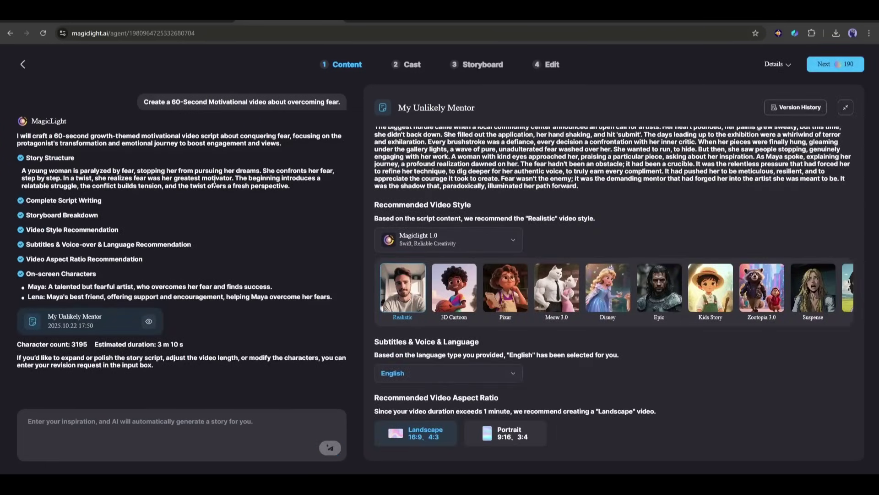
scroll(492, 191, "up", 5)
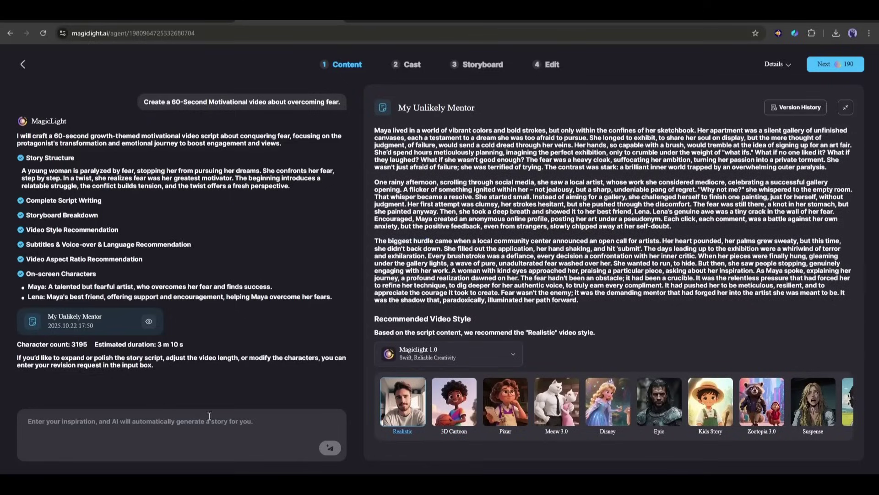
scroll(565, 186, "down", 5)
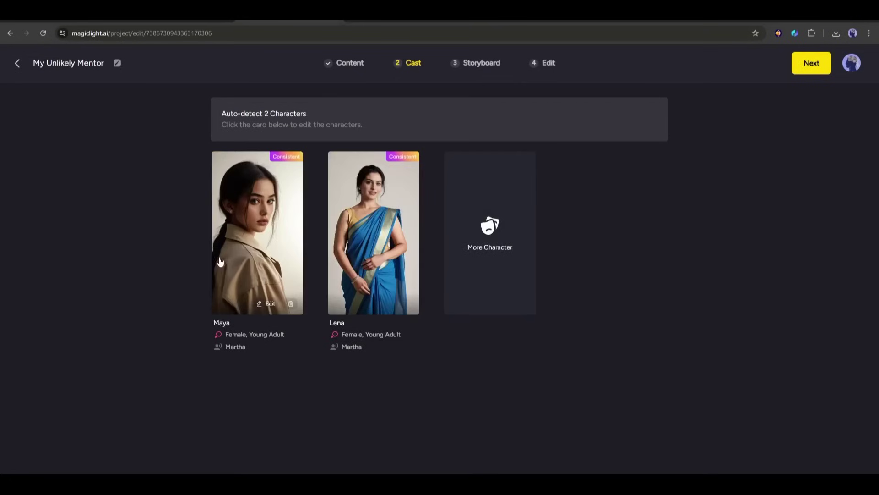
Give Lena the brown-jacket library portrait, then animate all storyboards with Seedance Pro
left_click(373, 234)
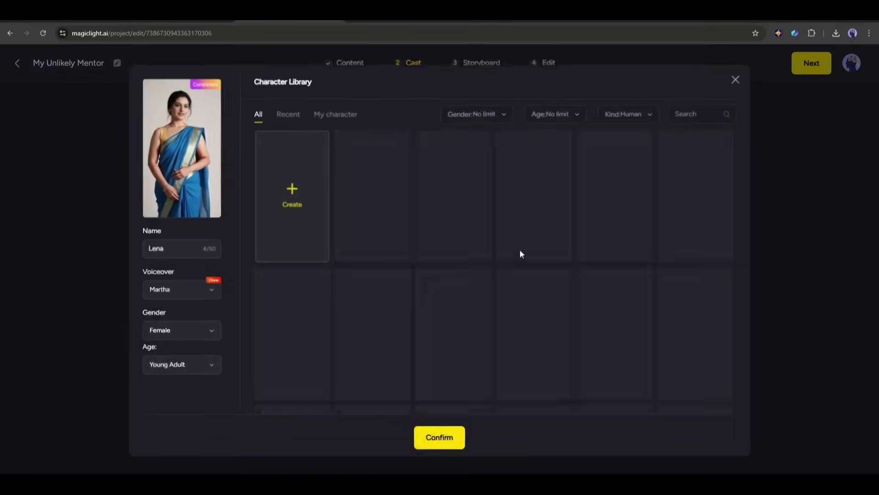
left_click(374, 192)
left_click(439, 435)
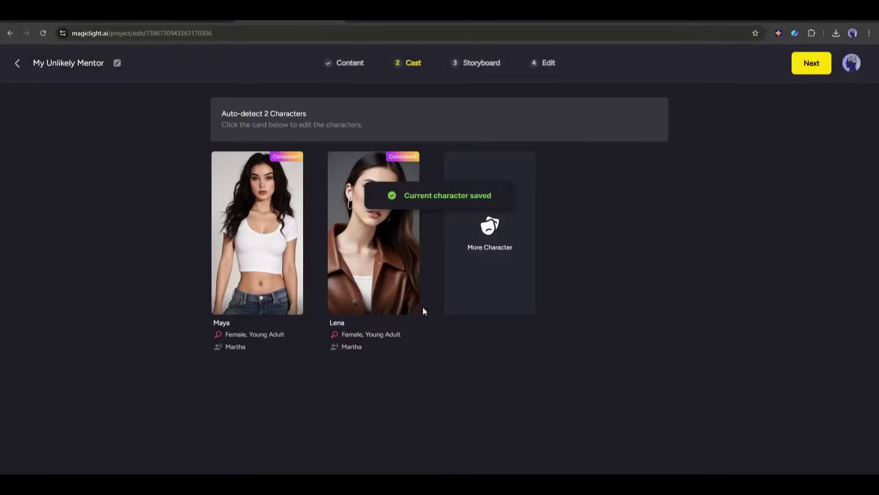
left_click(814, 64)
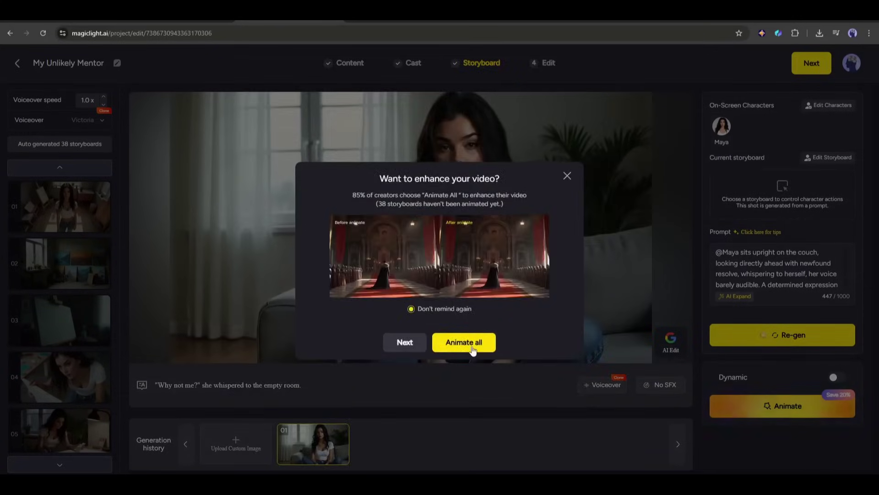
left_click(493, 227)
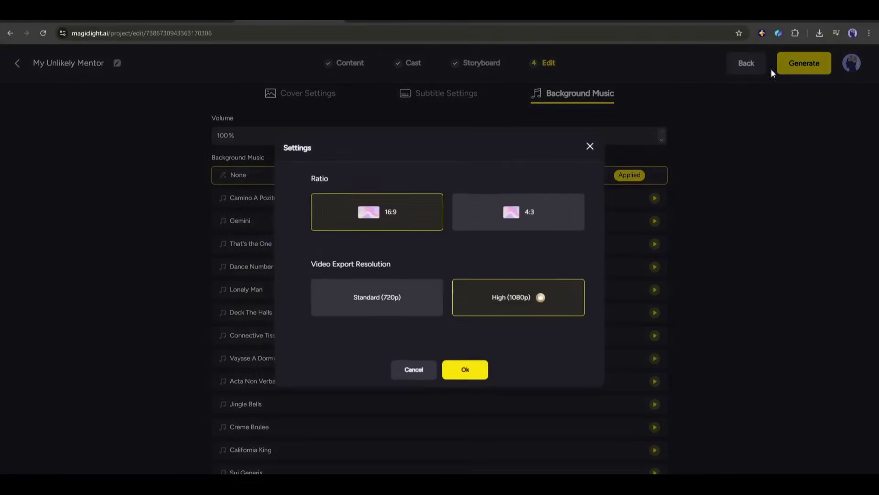
Confirm the export settings to start generating the My Unlikely Mentor video
left_click(474, 371)
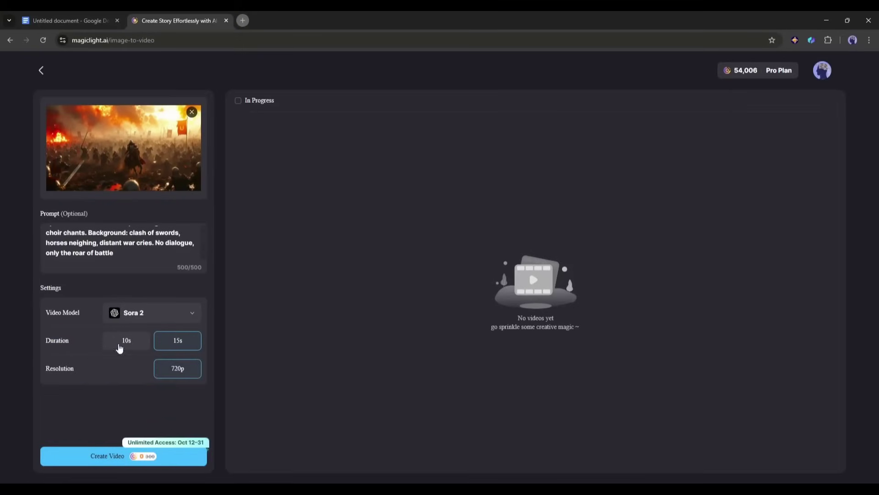
Create the battle image clip and animate all ten mouse storyboards for 3000 credits
left_click(137, 456)
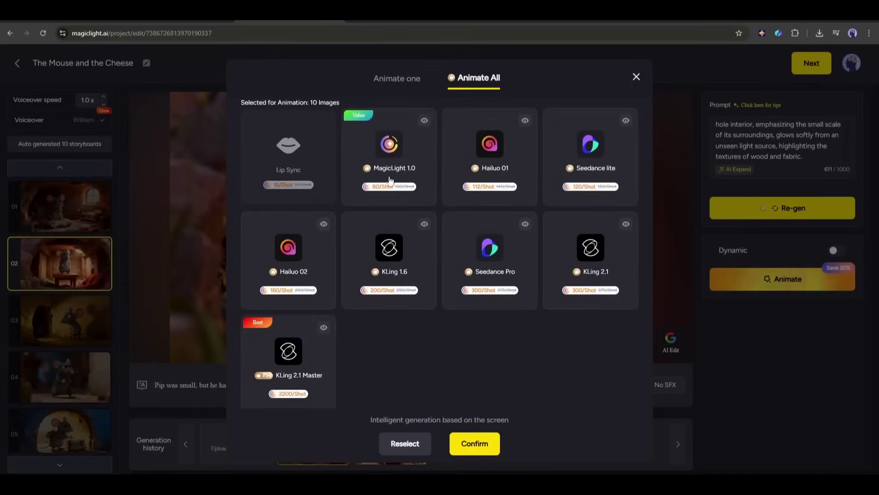
left_click(474, 443)
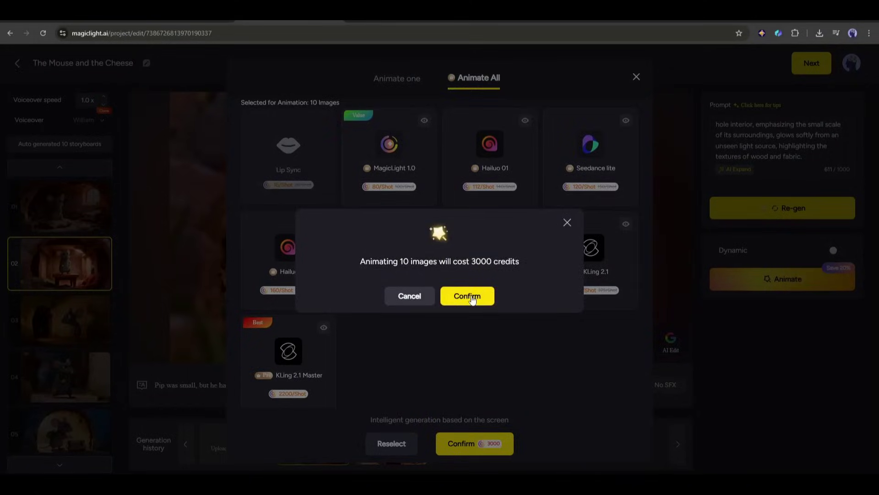
left_click(468, 296)
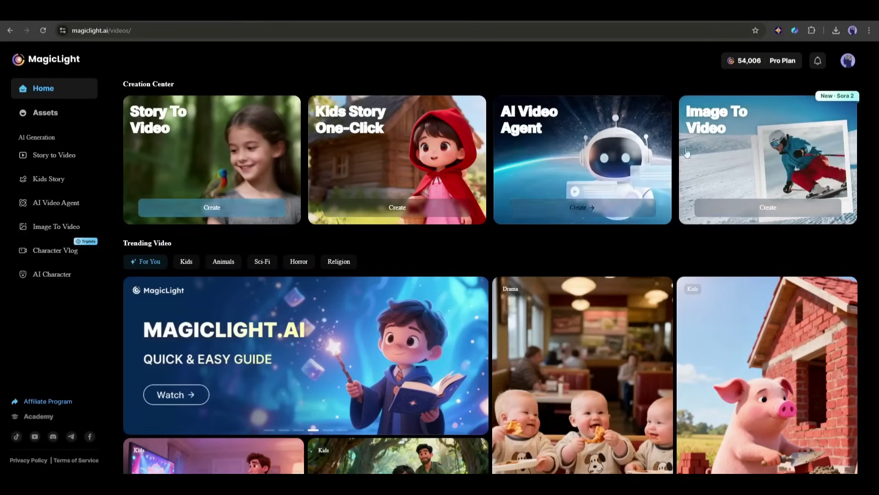
Start a new Kids Story One-Click project from the Creation Center home page
left_click(375, 131)
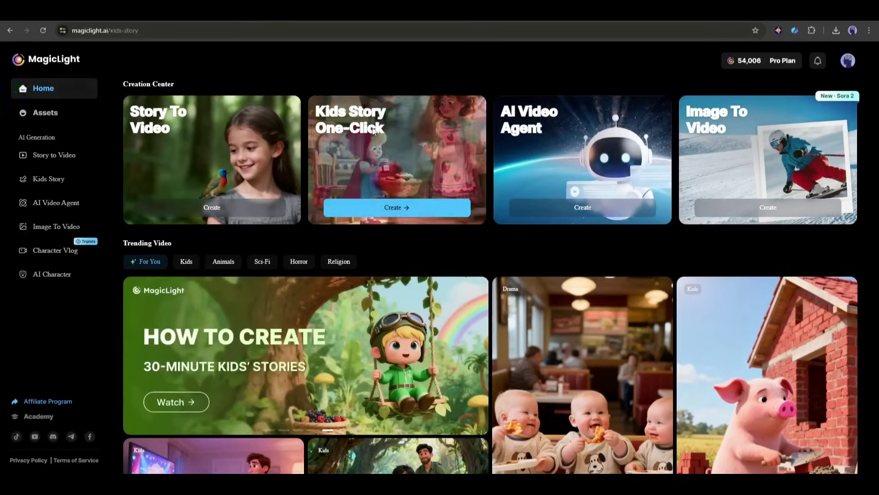